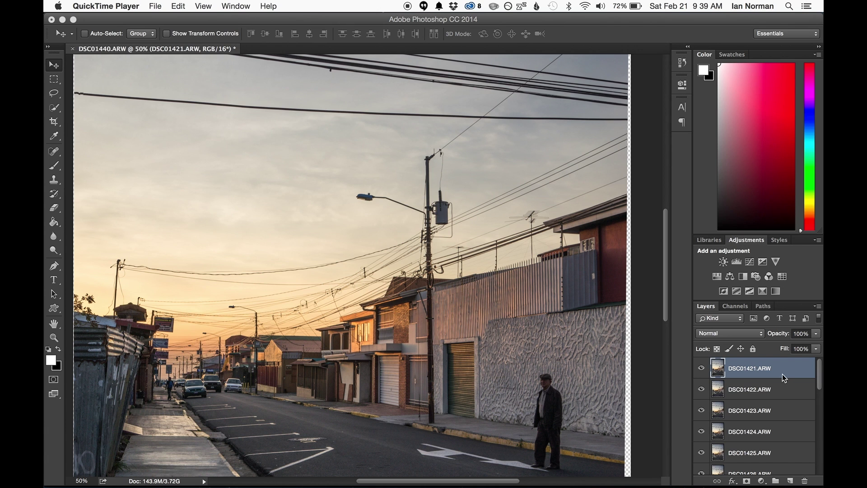
Convert all layers from DSC01421.ARW through DSC01440.ARW into a single smart object.
{"action": "left_click", "coordinate": [781, 369]}
{"action": "scroll", "coordinate": [779, 406], "scroll_direction": "down", "scroll_amount": 10}
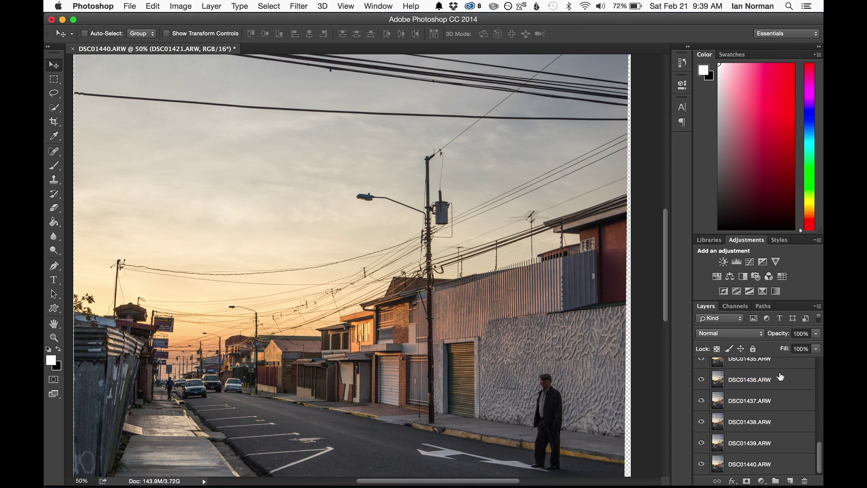
{"action": "left_click", "coordinate": [772, 465], "text": "shift"}
{"action": "right_click", "coordinate": [750, 384]}
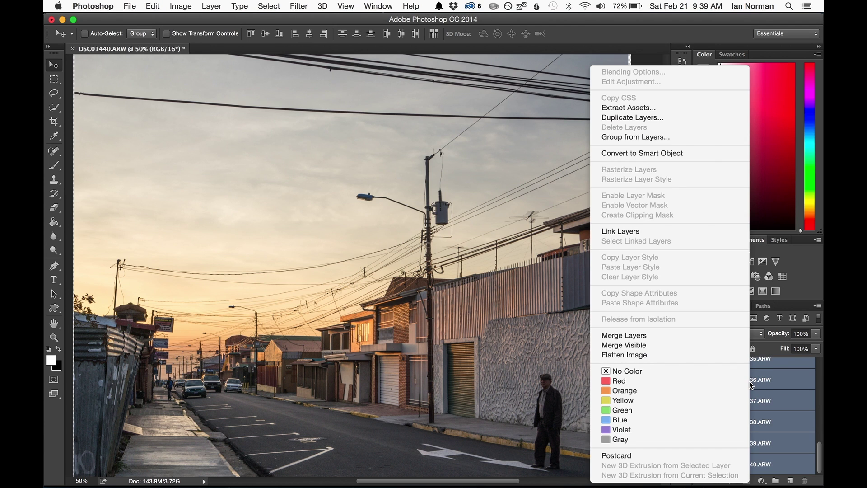
{"action": "left_click", "coordinate": [671, 153]}
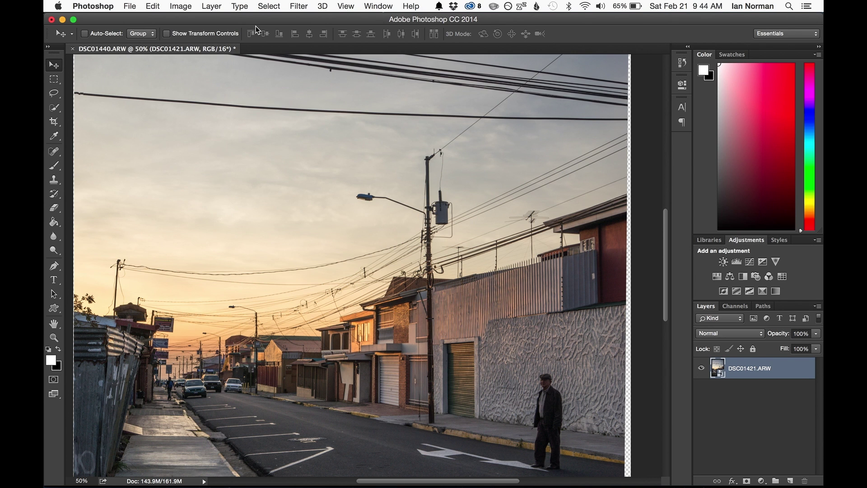
Set the smart object's stack mode to Mean.
{"action": "left_click", "coordinate": [213, 6]}
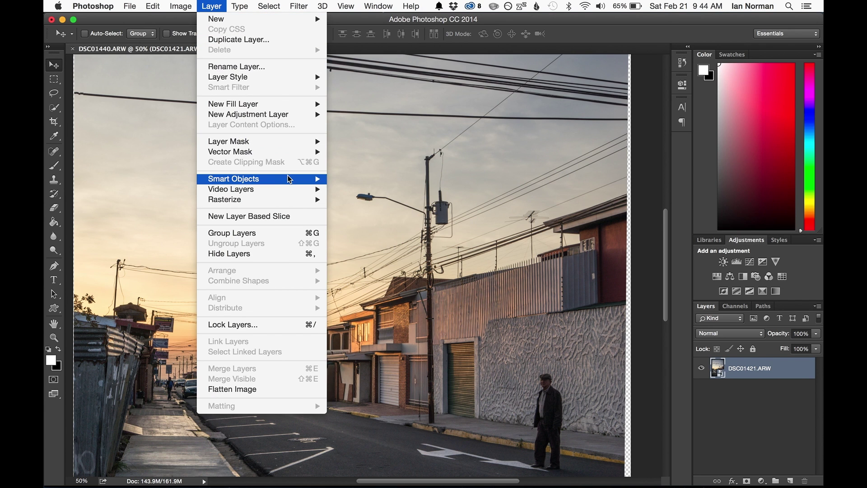
{"action": "mouse_move", "coordinate": [288, 177]}
{"action": "mouse_move", "coordinate": [420, 329]}
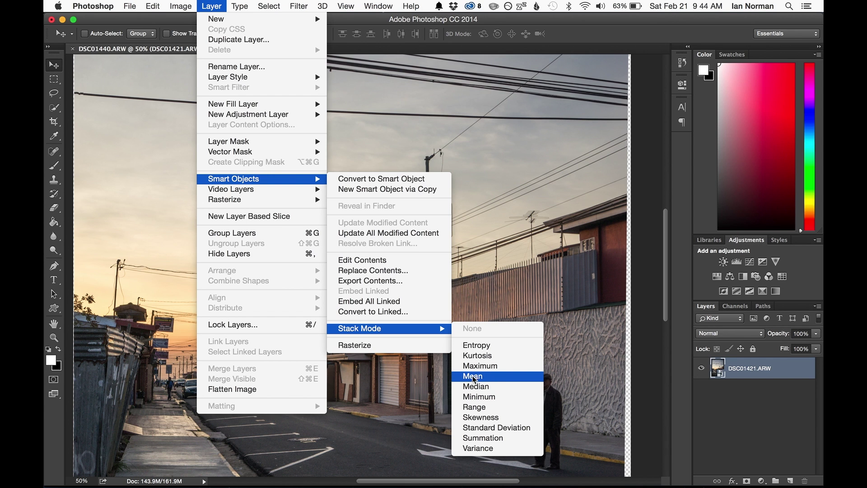
{"action": "left_click", "coordinate": [478, 377]}
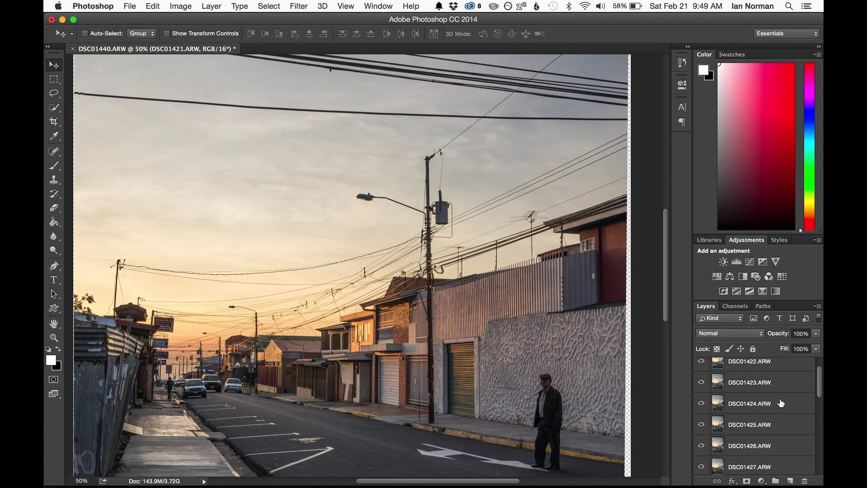
In the separate layer stack, set the opacity of DSC01439.ARW, the second layer from the bottom, to 50%.
{"action": "scroll", "coordinate": [781, 402], "scroll_direction": "down", "scroll_amount": 10}
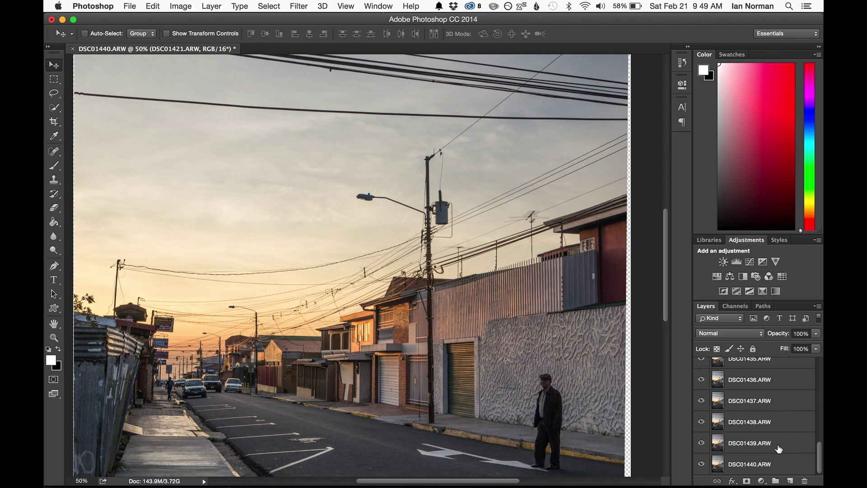
{"action": "left_click", "coordinate": [760, 463]}
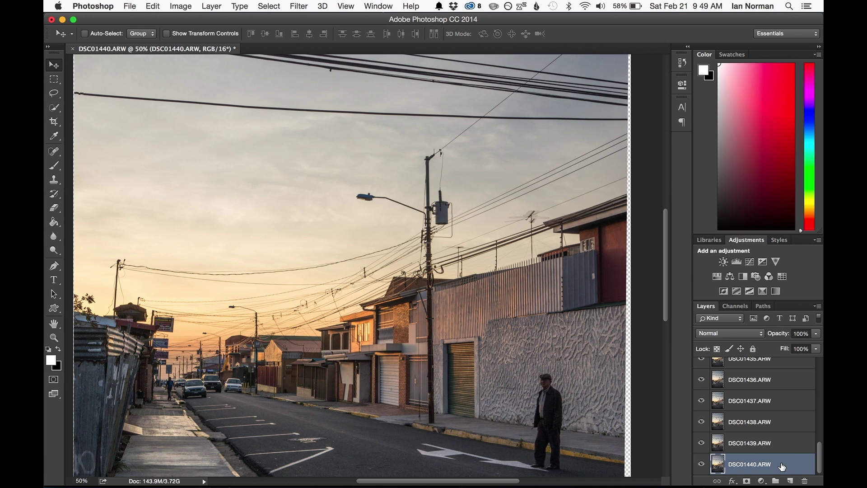
{"action": "left_click", "coordinate": [754, 447]}
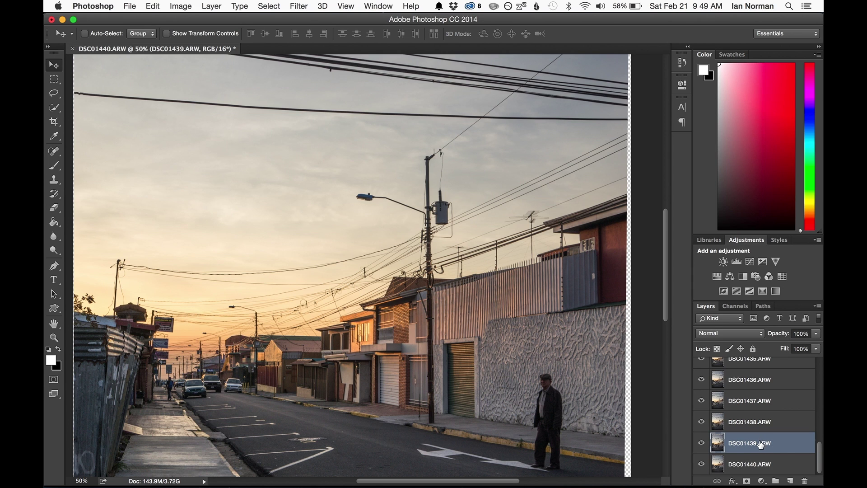
{"action": "left_click", "coordinate": [799, 333]}
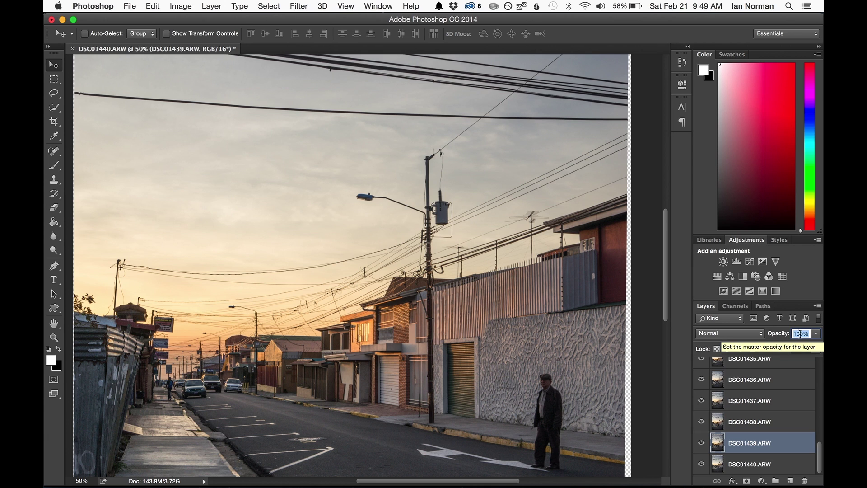
{"action": "type", "text": "50"}
{"action": "key", "text": "Return"}
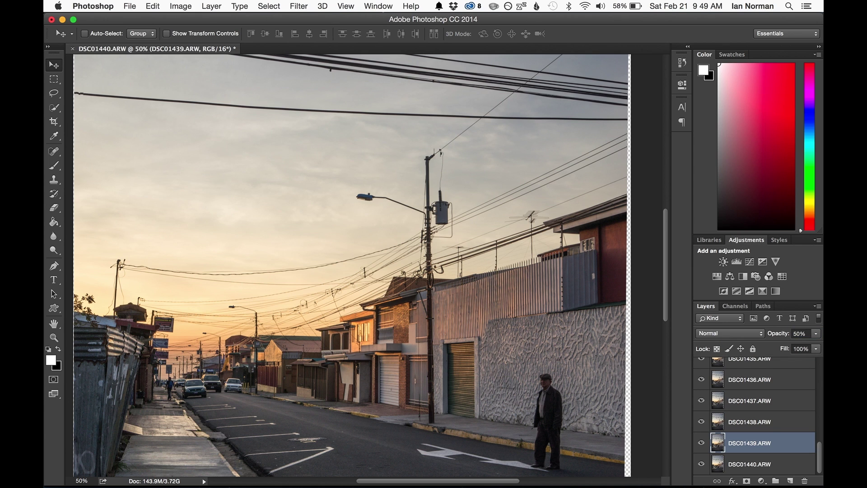
Set the opacity of layer DSC01438.ARW to 33%.
{"action": "left_click", "coordinate": [767, 424]}
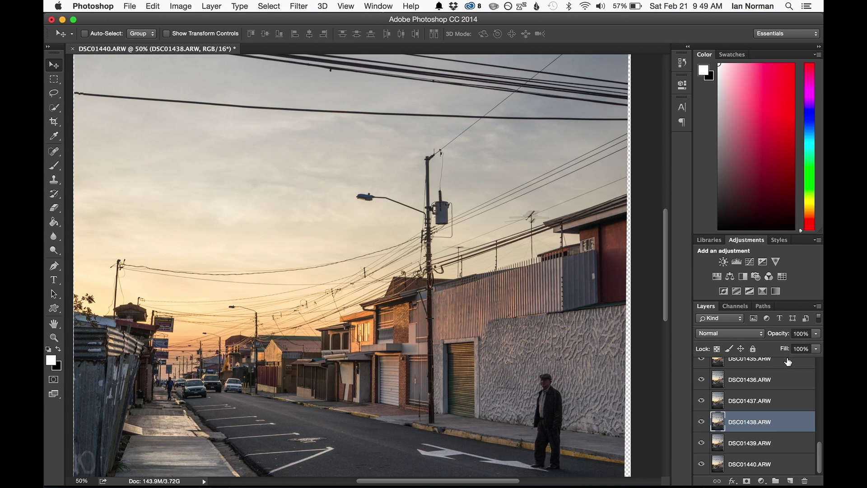
{"action": "left_click", "coordinate": [800, 333]}
{"action": "type", "text": "33"}
{"action": "key", "text": "Return"}
Set the opacity of layer DSC01437.ARW to 25% and of layer DSC01436.ARW to 20%.
{"action": "left_click", "coordinate": [782, 408]}
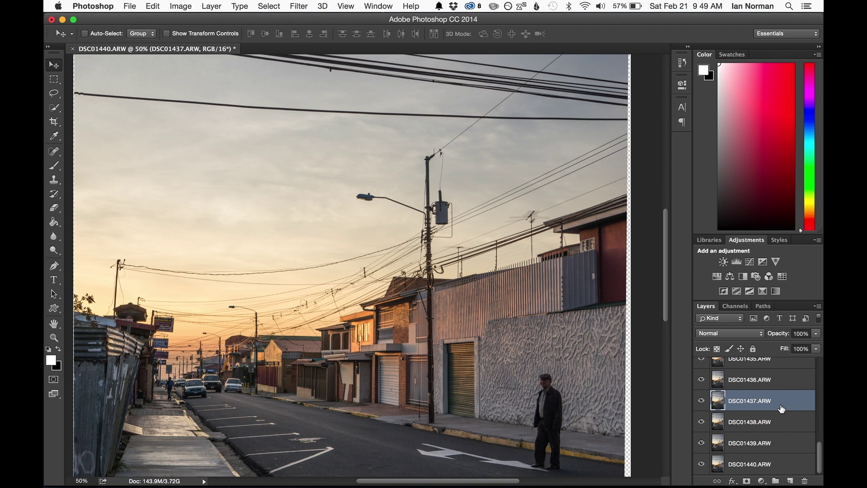
{"action": "key", "text": "2"}
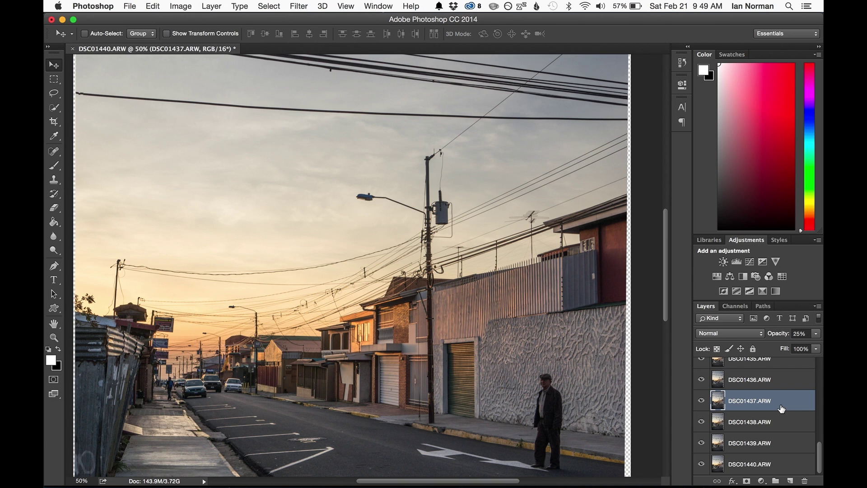
{"action": "left_click", "coordinate": [783, 392]}
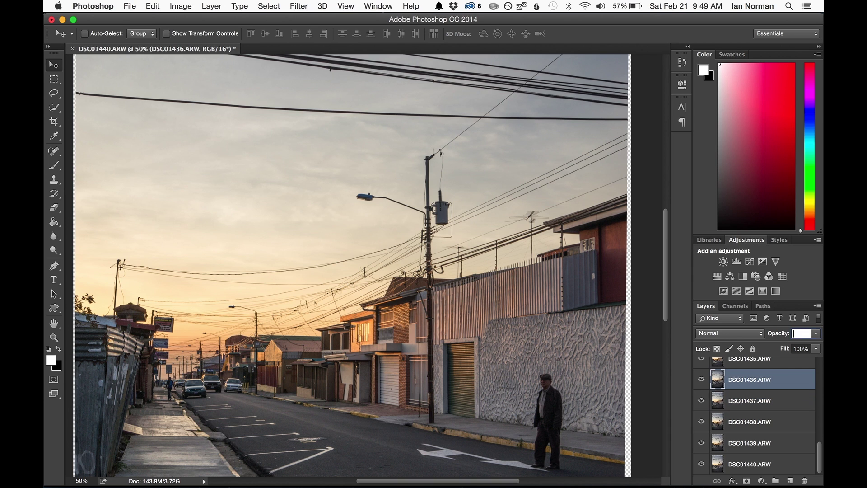
{"action": "key", "text": "2"}
Set the opacity of layer DSC01435.ARW to 17% and of layer DSC01434.ARW to 14%.
{"action": "scroll", "coordinate": [766, 459], "scroll_direction": "up", "scroll_amount": 5}
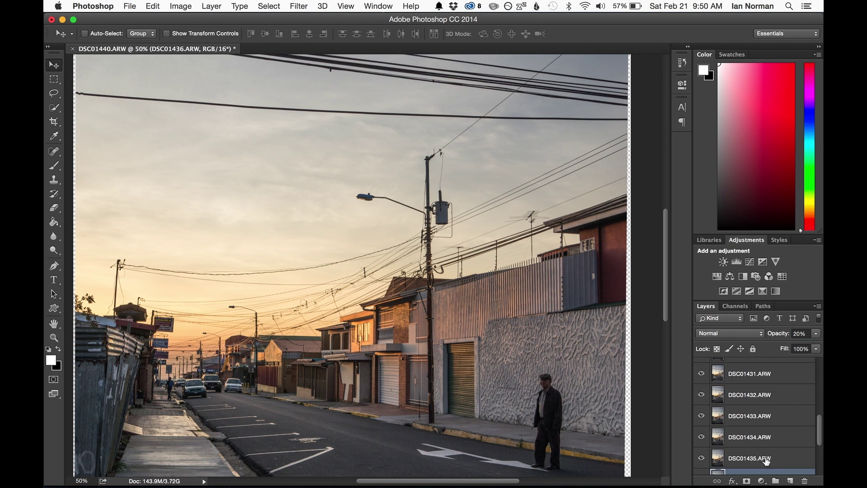
{"action": "left_click", "coordinate": [767, 459]}
{"action": "left_click", "coordinate": [800, 333]}
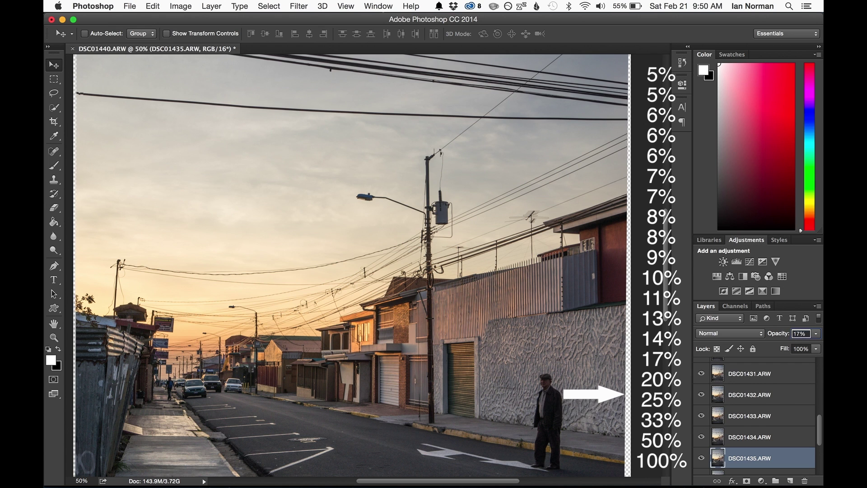
{"action": "key", "text": "alt+bracketright"}
{"action": "key", "text": "alt+bracketright"}
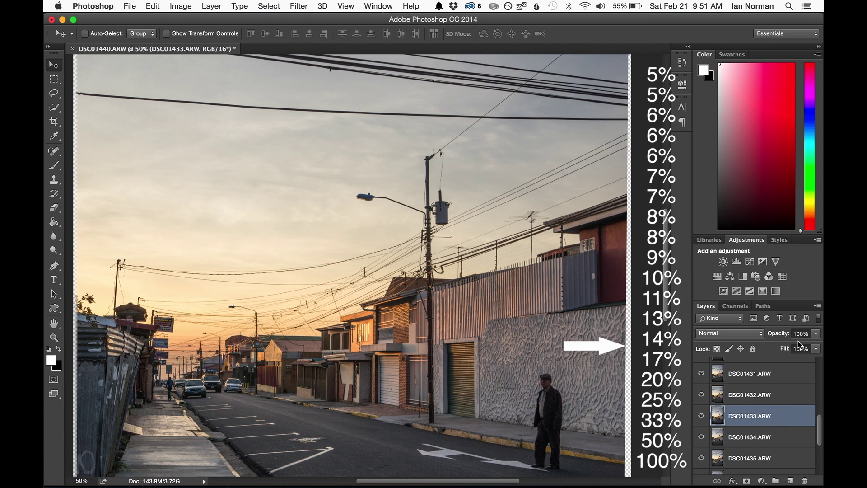
Set the opacities of layers DSC01433, DSC01432, DSC01431 and DSC01430 to 13%, 11%, 10% and 9% respectively.
{"action": "key", "text": "alt+bracketright"}
{"action": "key", "text": "alt+bracketright"}
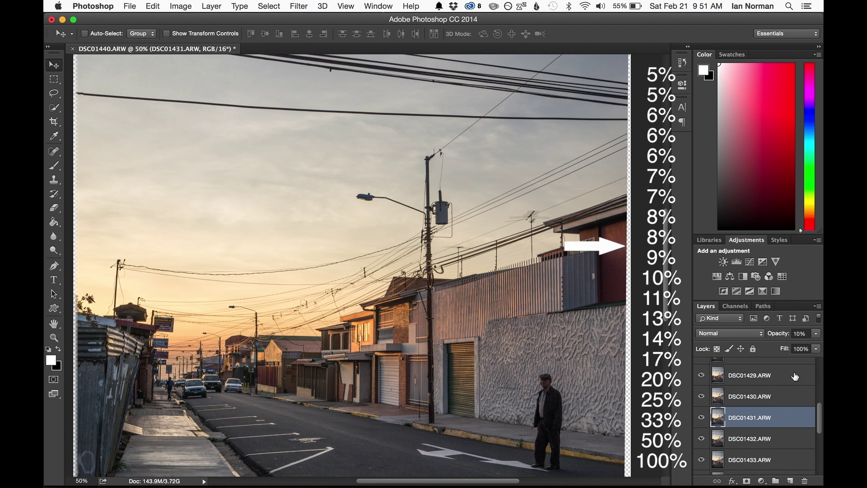
{"action": "key", "text": "alt+bracketright"}
{"action": "key", "text": "alt+bracketright"}
{"action": "key", "text": "alt+bracketright"}
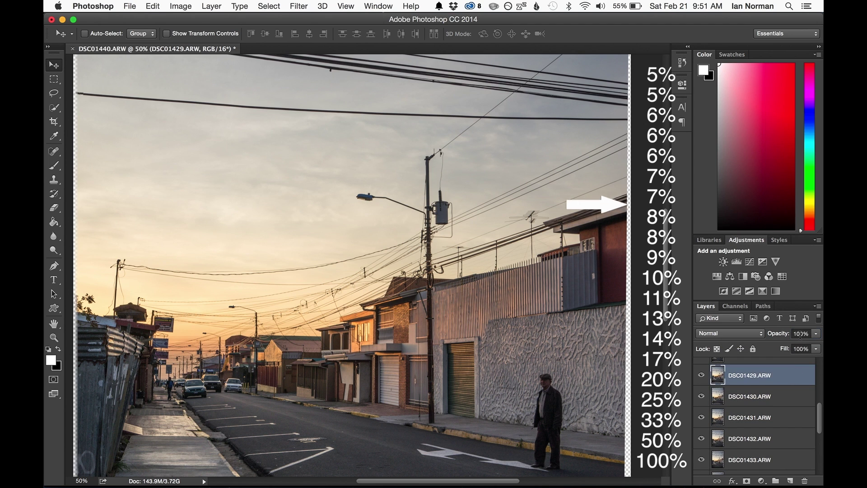
Set the opacity of layers DSC01429.ARW and DSC01428.ARW to 8% and of layer DSC01427.ARW to 7%.
{"action": "key", "text": "alt+bracketright"}
{"action": "left_click", "coordinate": [801, 333]}
{"action": "type", "text": "7"}
{"action": "key", "text": "Return"}
{"action": "key", "text": "alt+bracketright"}
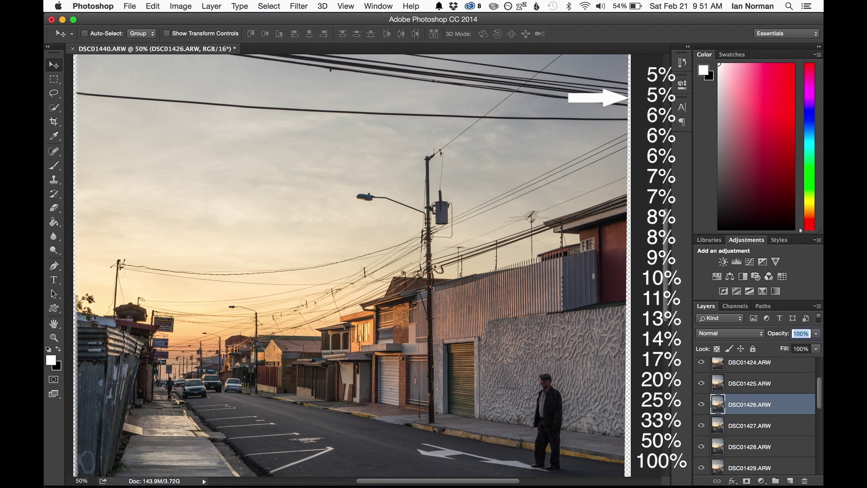
Set the opacity of layer DSC01426.ARW to 7% and of layers DSC01425, DSC01424 and DSC01423 to 6%.
{"action": "left_click", "coordinate": [788, 381]}
{"action": "key", "text": "alt+bracketright"}
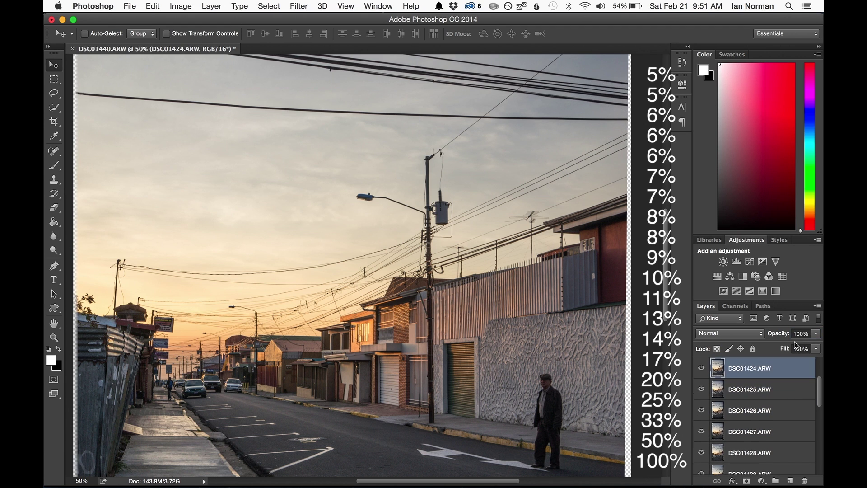
{"action": "key", "text": "alt+bracketright"}
{"action": "key", "text": "0"}
{"action": "key", "text": "6"}
Set the opacity of the two uppermost layers, DSC01422.ARW and DSC01421.ARW, to 5%.
{"action": "key", "text": "alt+bracketright"}
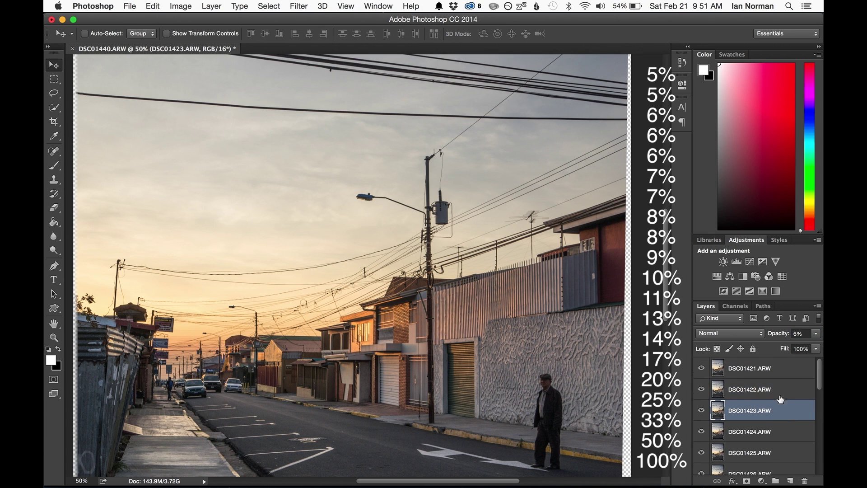
{"action": "key", "text": "0"}
{"action": "key", "text": "5"}
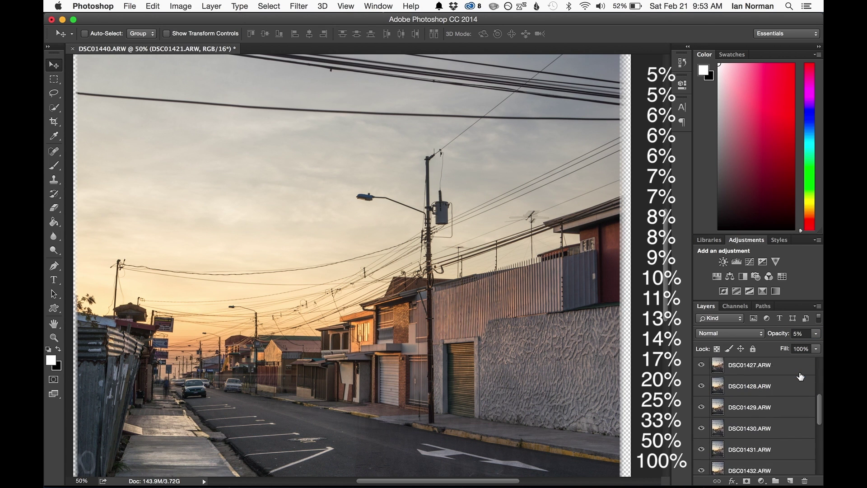
{"action": "scroll", "coordinate": [800, 376], "scroll_direction": "down", "scroll_amount": 10}
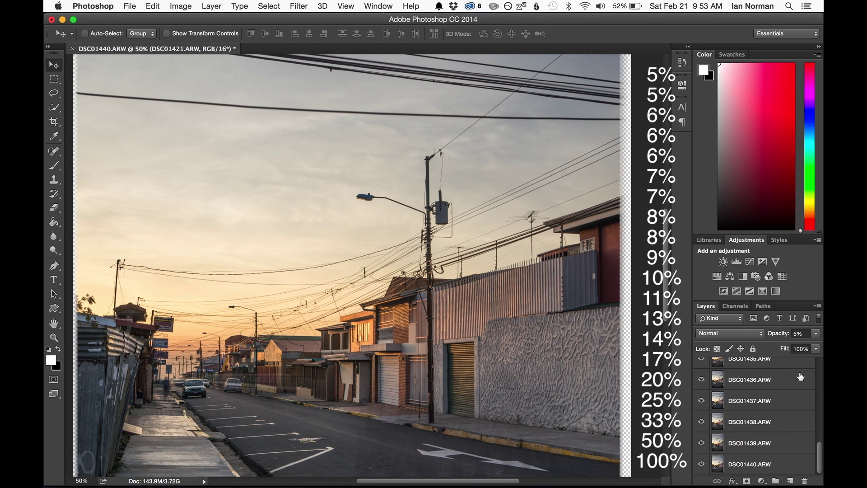